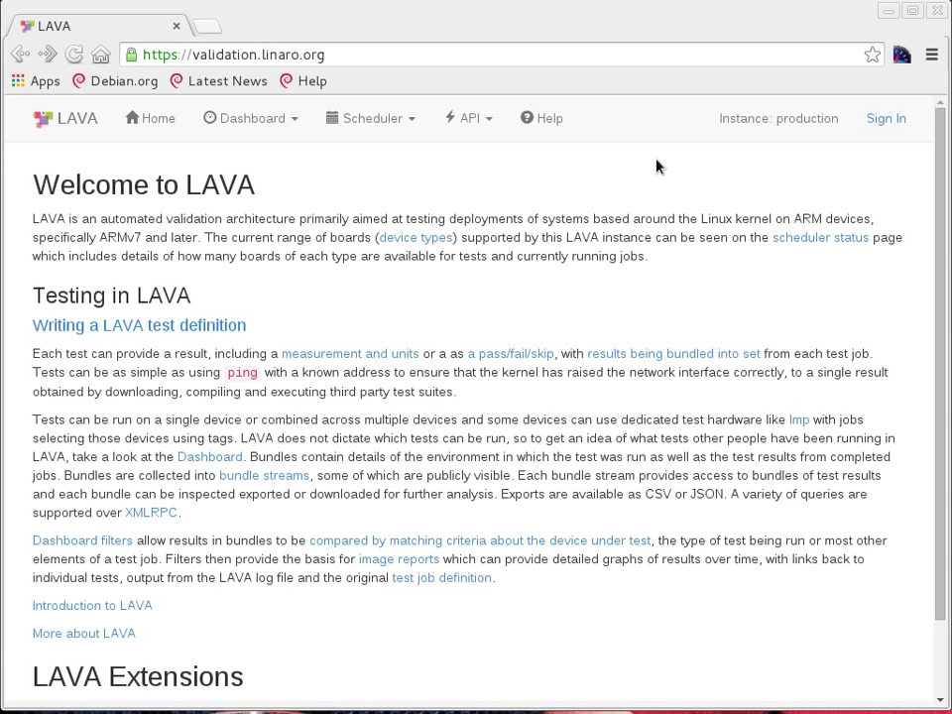
Search the LAVA documentation for 'debian' and open the Debian-based distributions page
{"action": "left_click", "coordinate": [556, 120]}
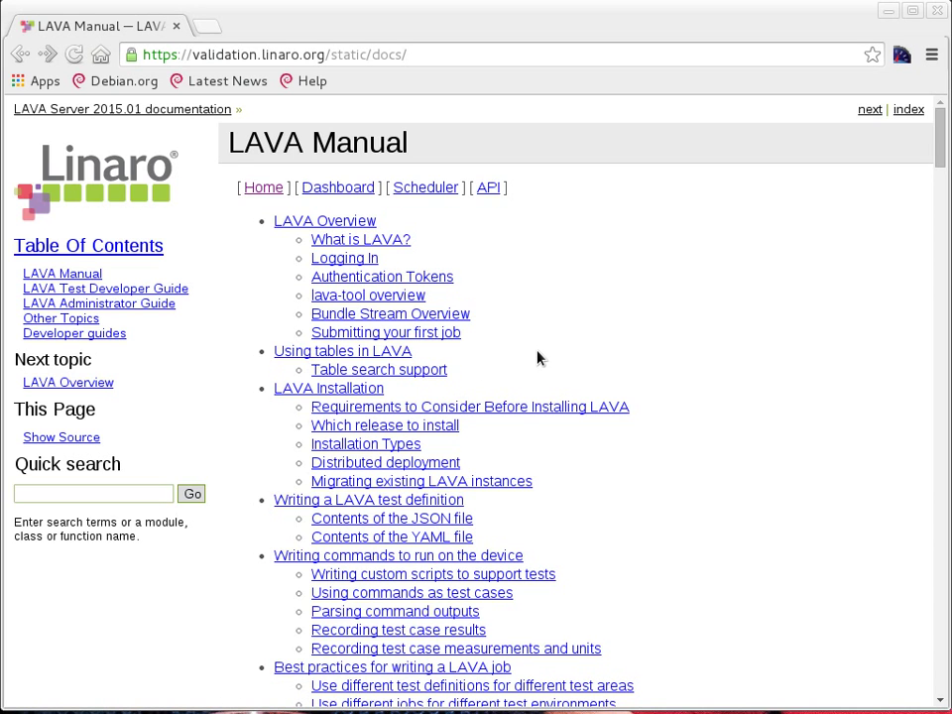
{"action": "type", "text": "debian"}
{"action": "key", "text": "Return"}
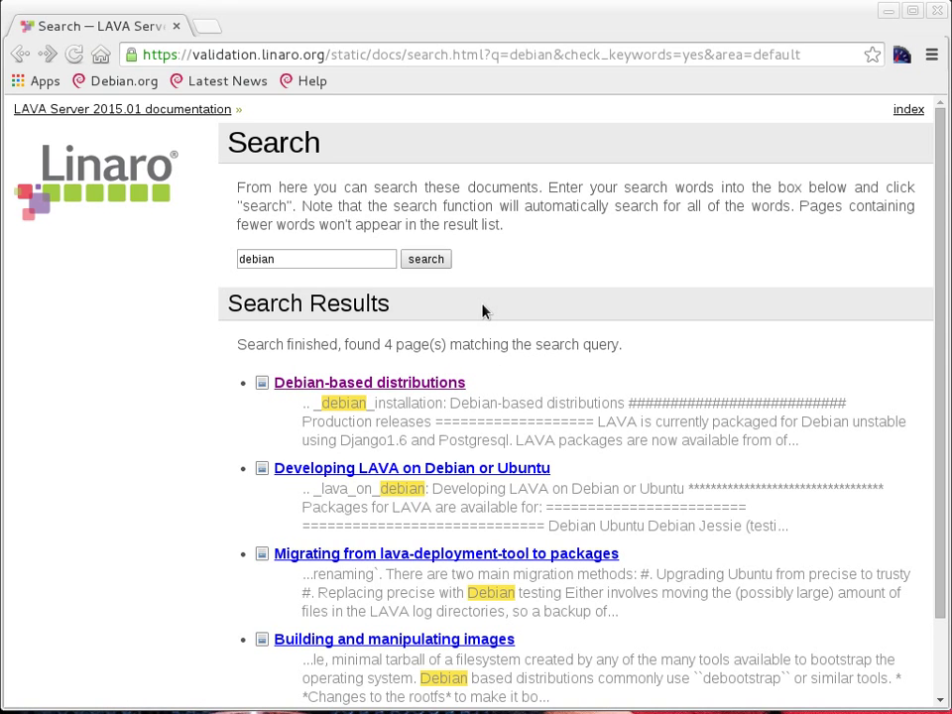
{"action": "left_click", "coordinate": [474, 383]}
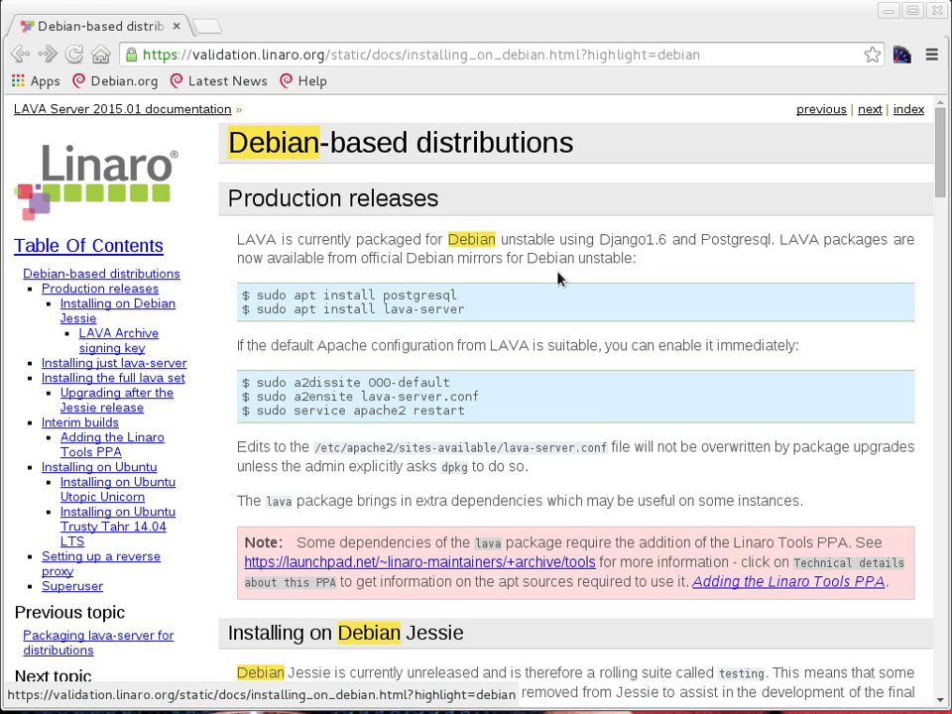
Read the guide's full lava set apt-get commands, selecting 'Debian Jessie' in the heading
{"action": "scroll", "coordinate": [558, 279], "scroll_direction": "down", "scroll_amount": 5}
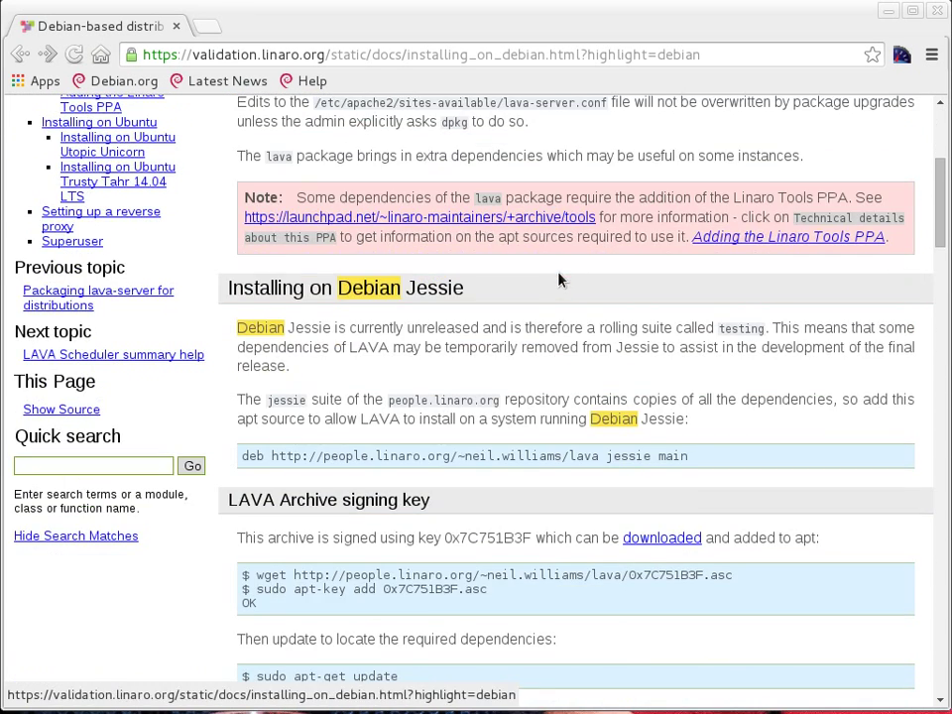
{"action": "scroll", "coordinate": [559, 281], "scroll_direction": "down", "scroll_amount": 5}
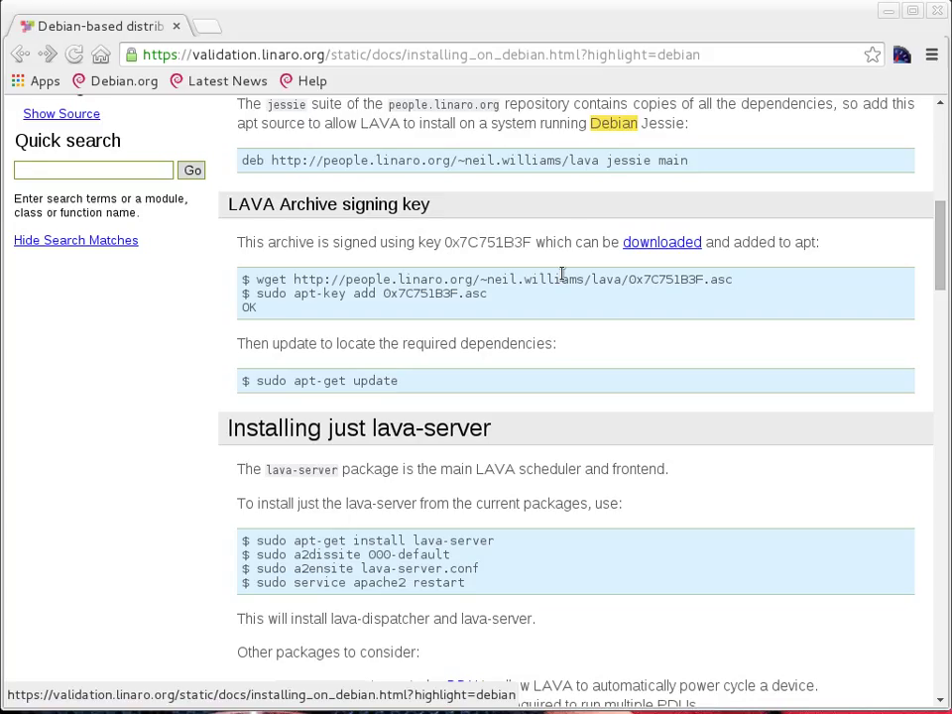
{"action": "scroll", "coordinate": [562, 273], "scroll_direction": "up", "scroll_amount": 7}
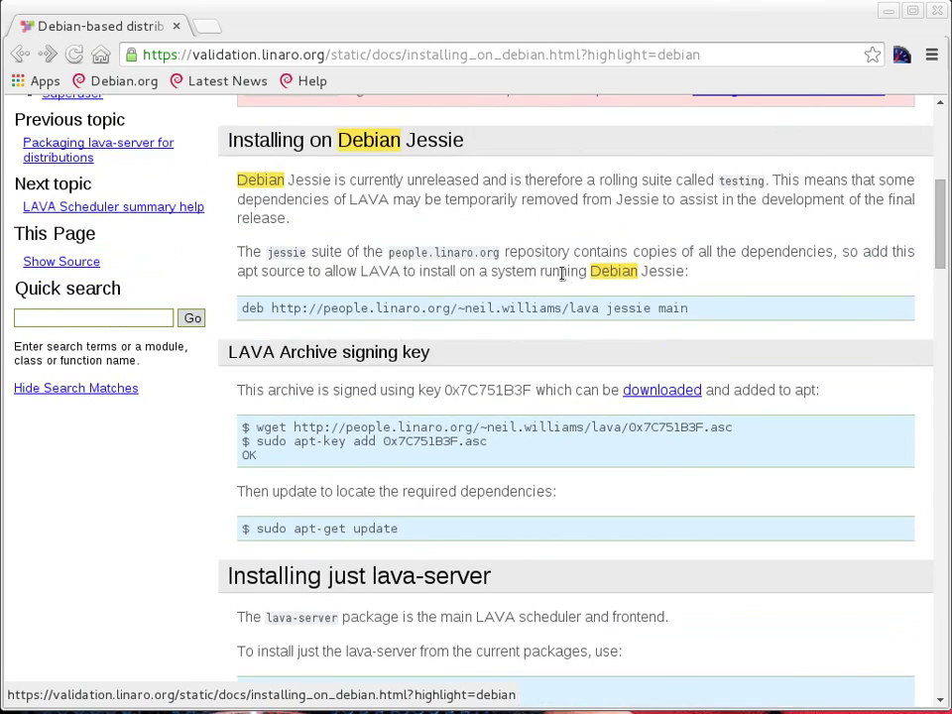
{"action": "left_click_drag", "start_coordinate": [340, 337], "coordinate": [482, 341]}
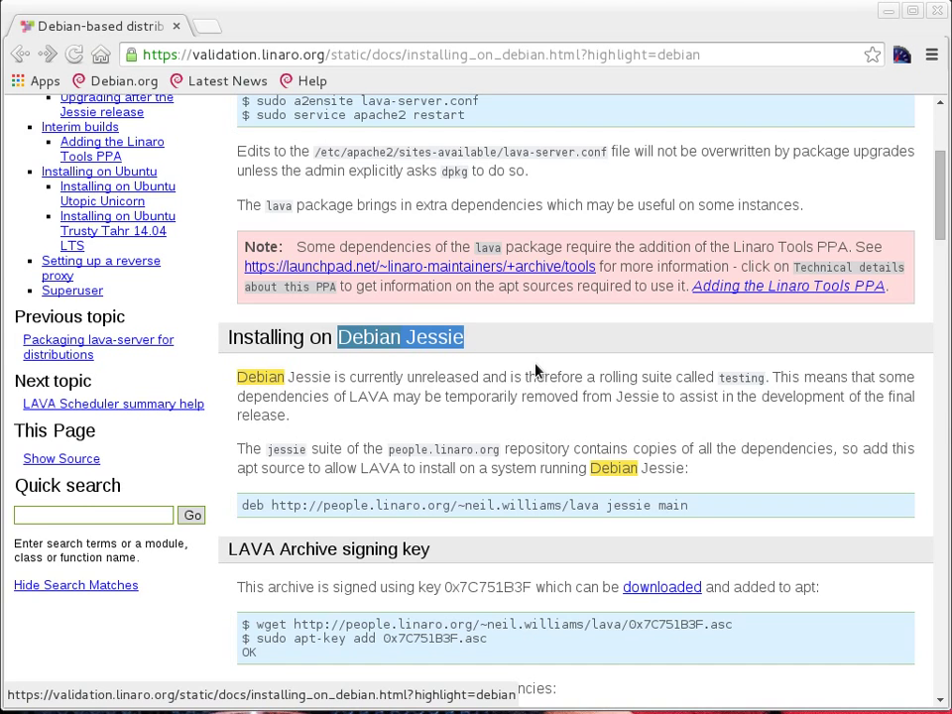
{"action": "scroll", "coordinate": [535, 370], "scroll_direction": "down", "scroll_amount": 10}
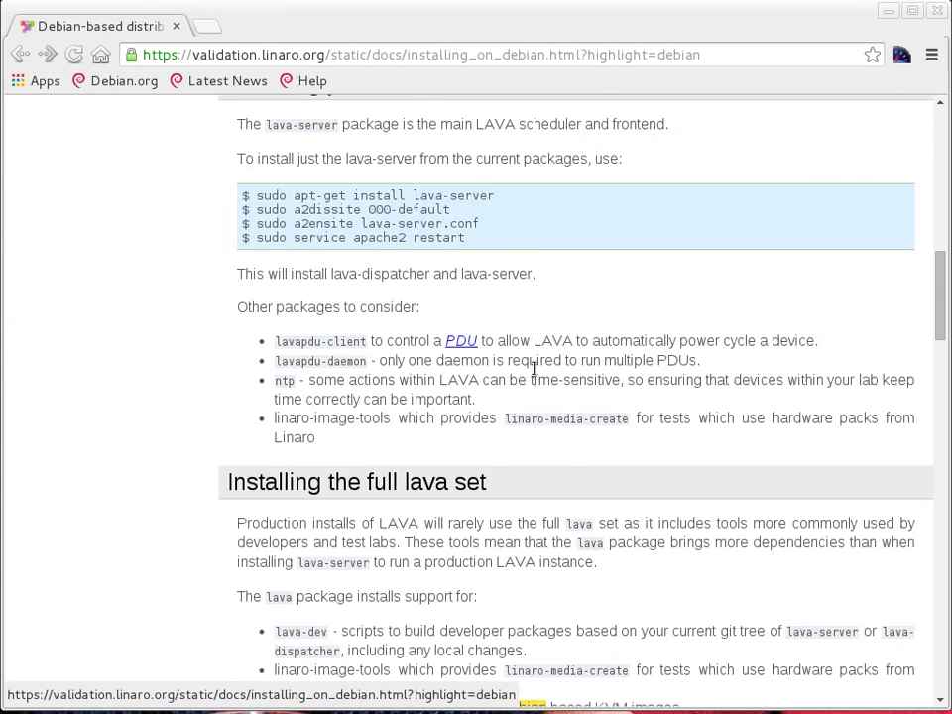
{"action": "scroll", "coordinate": [533, 372], "scroll_direction": "up", "scroll_amount": 1}
{"action": "scroll", "coordinate": [534, 374], "scroll_direction": "down", "scroll_amount": 3}
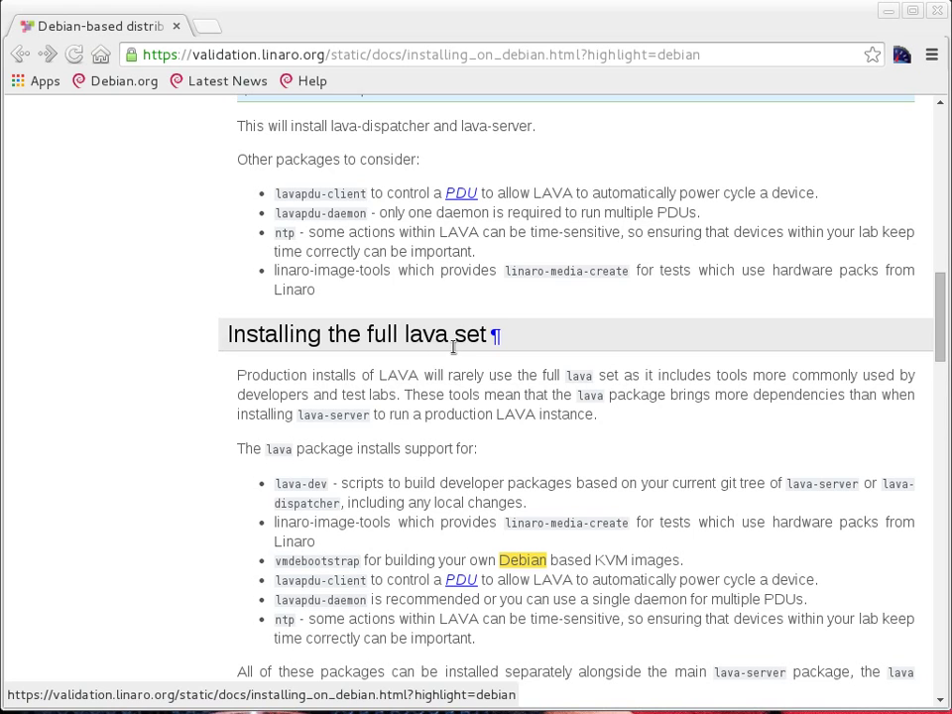
{"action": "scroll", "coordinate": [487, 385], "scroll_direction": "down", "scroll_amount": 3}
{"action": "scroll", "coordinate": [487, 390], "scroll_direction": "down", "scroll_amount": 4}
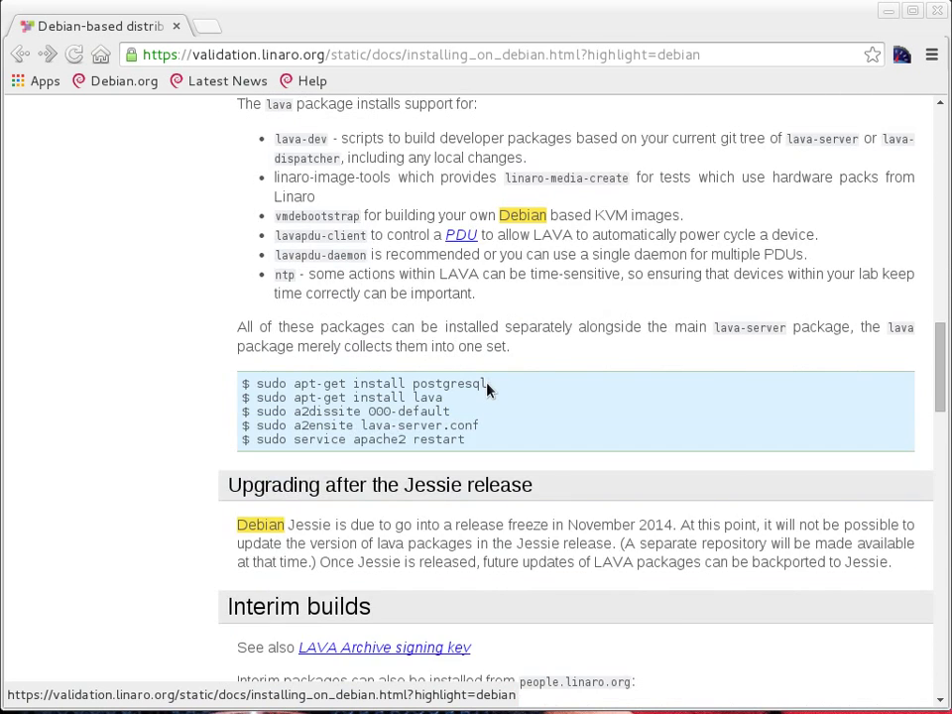
{"action": "scroll", "coordinate": [476, 377], "scroll_direction": "up", "scroll_amount": 1}
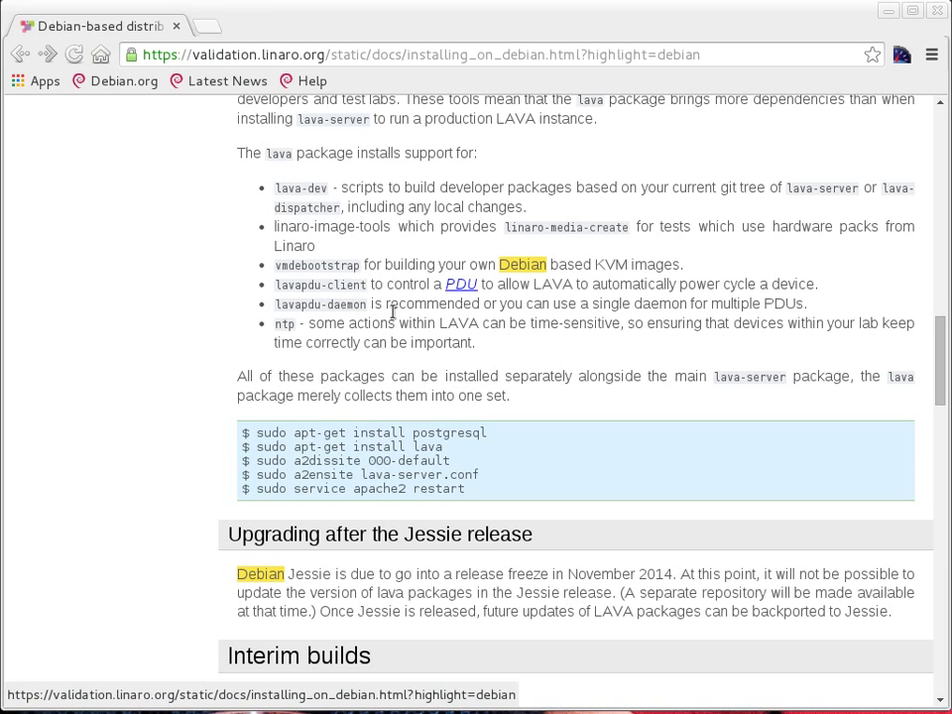
{"action": "scroll", "coordinate": [394, 311], "scroll_direction": "up", "scroll_amount": 2}
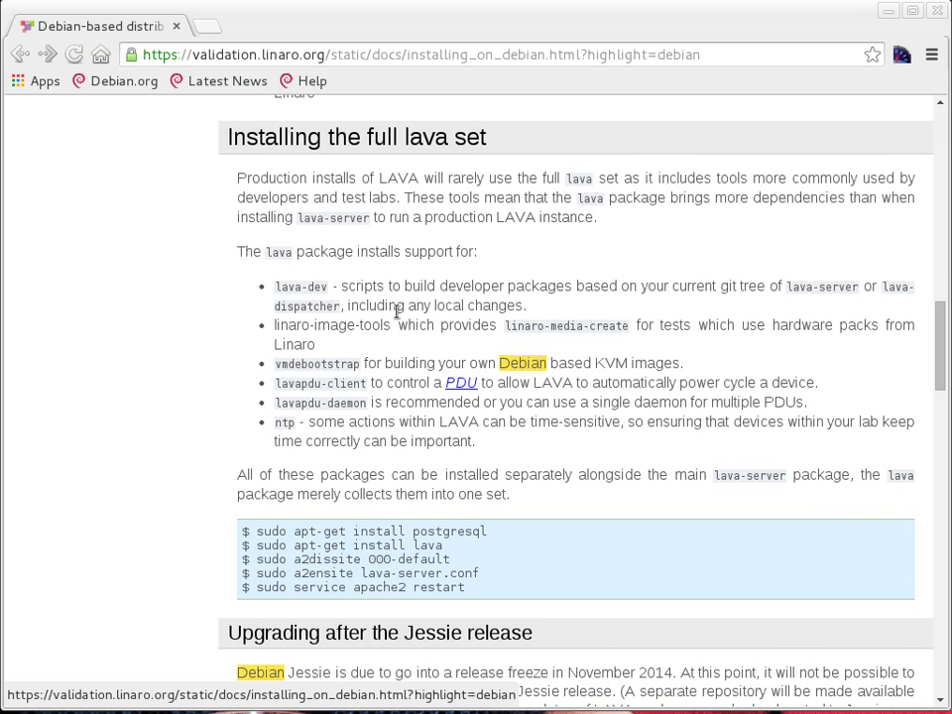
{"action": "scroll", "coordinate": [397, 311], "scroll_direction": "down", "scroll_amount": 1}
{"action": "scroll", "coordinate": [397, 311], "scroll_direction": "down", "scroll_amount": 1}
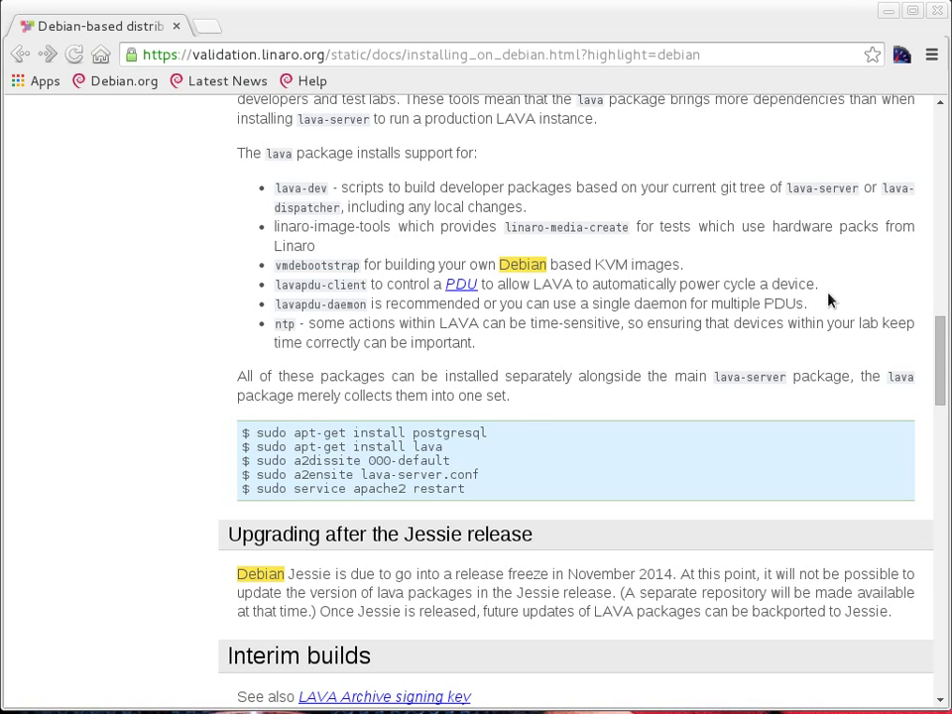
{"action": "key", "text": "alt+Tab"}
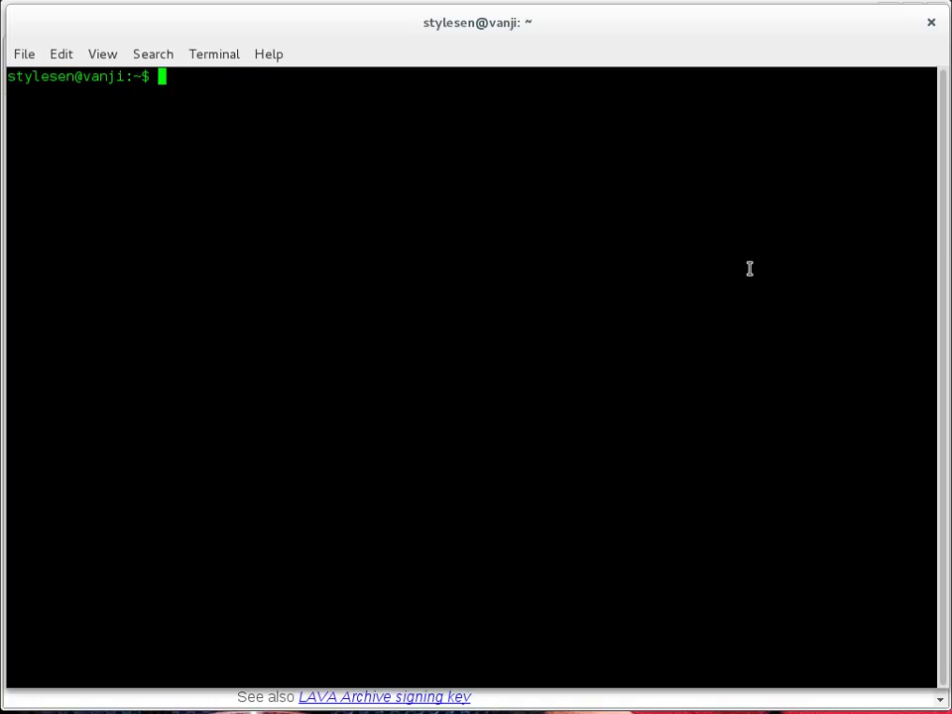
Run lsb_release -a to confirm the system is Debian GNU/Linux 8.0 (jessie)
{"action": "type", "text": "lsb_release =-a"}
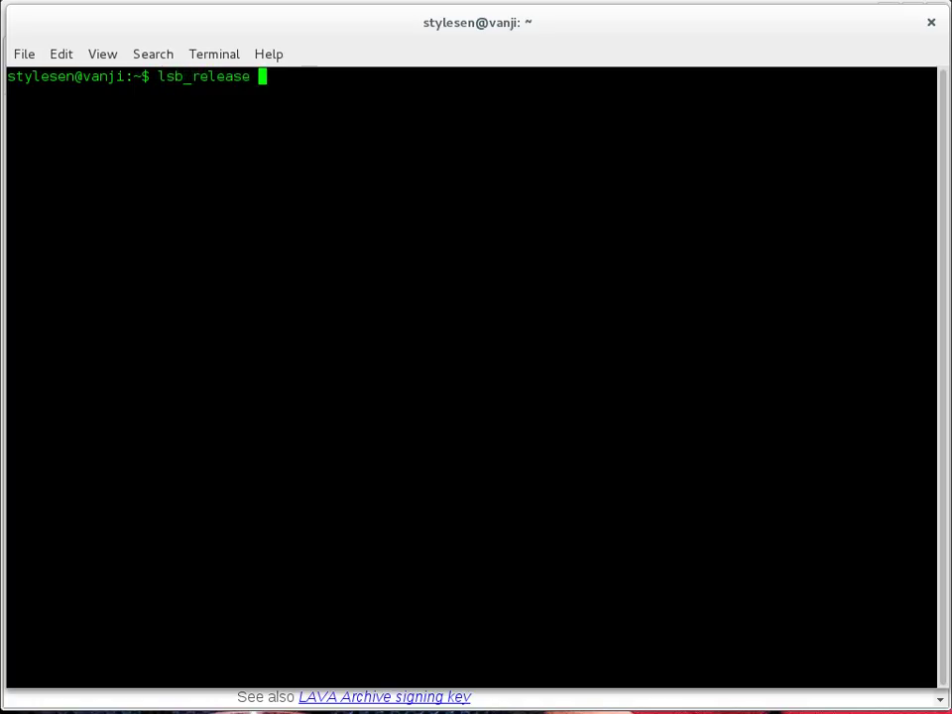
{"action": "key", "text": "BackSpace"}
{"action": "key", "text": "BackSpace"}
{"action": "key", "text": "BackSpace"}
{"action": "type", "text": "-a"}
{"action": "key", "text": "Return"}
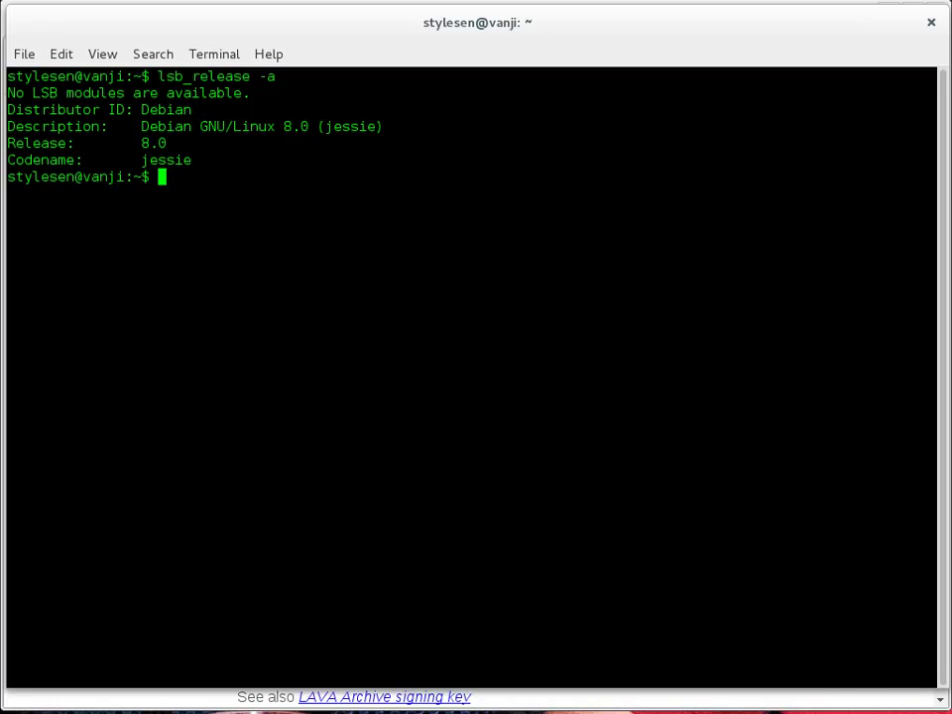
{"action": "key", "text": "alt+Tab"}
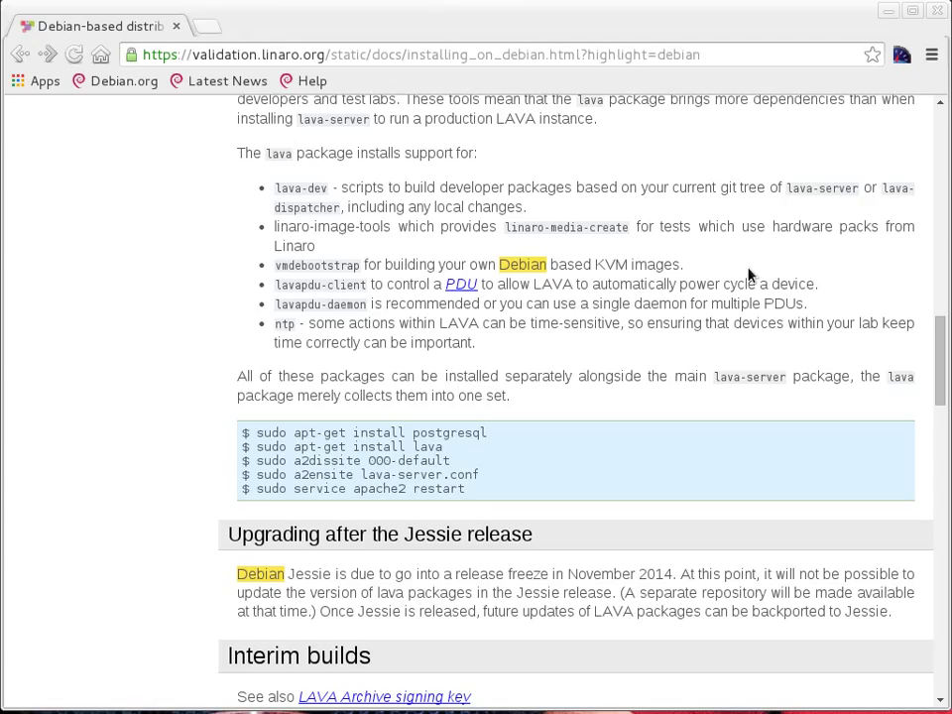
Select the package name postgresql in the full lava set install commands
{"action": "scroll", "coordinate": [757, 275], "scroll_direction": "down", "scroll_amount": 2}
{"action": "scroll", "coordinate": [758, 277], "scroll_direction": "down", "scroll_amount": 1}
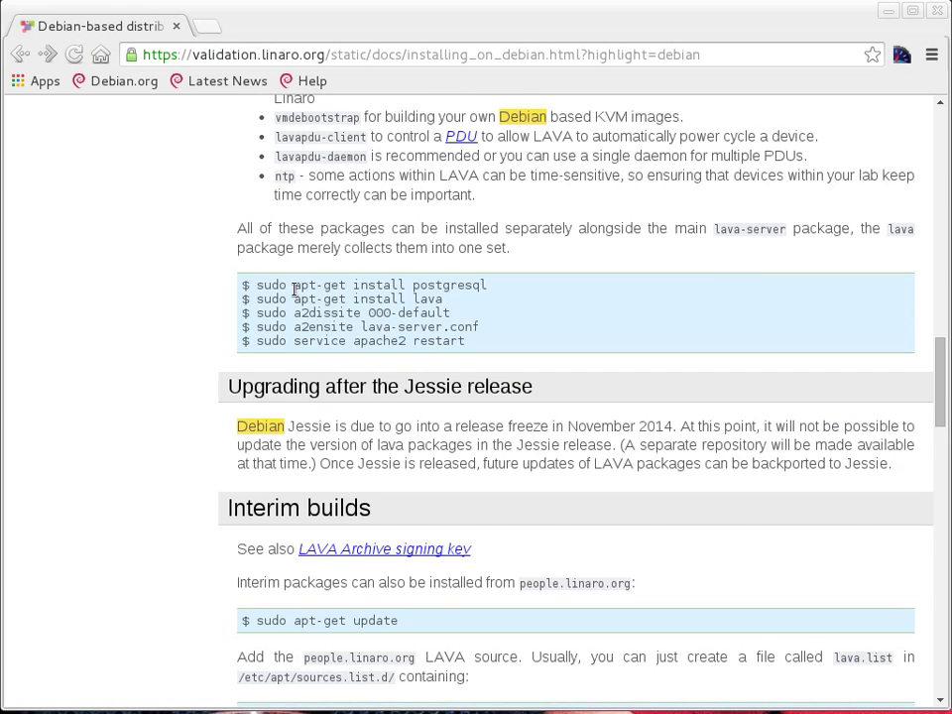
{"action": "double_click", "coordinate": [451, 285]}
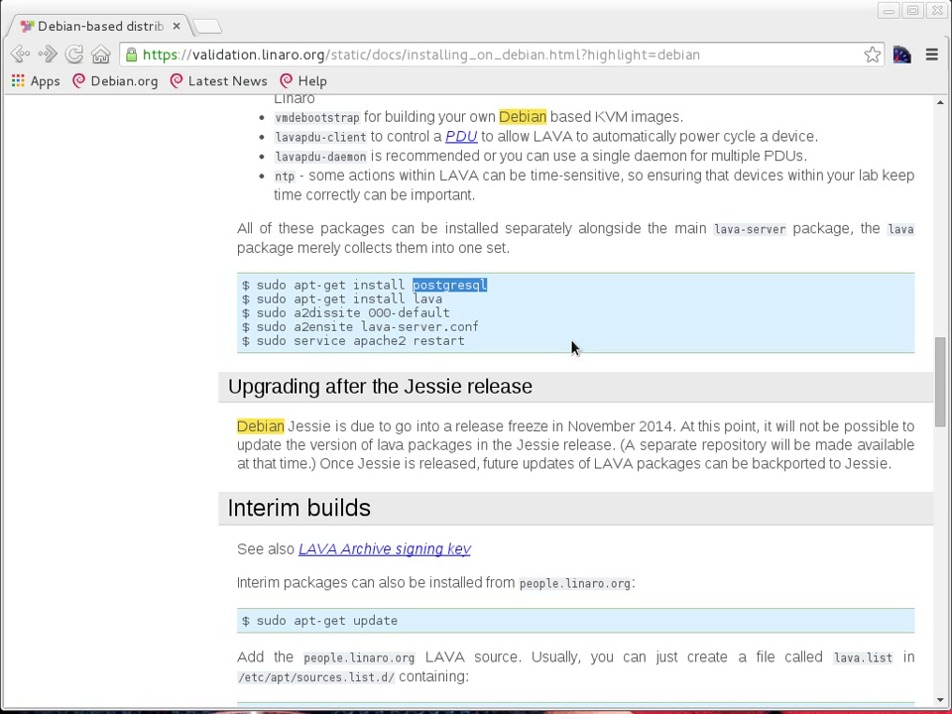
{"action": "key", "text": "alt+Tab"}
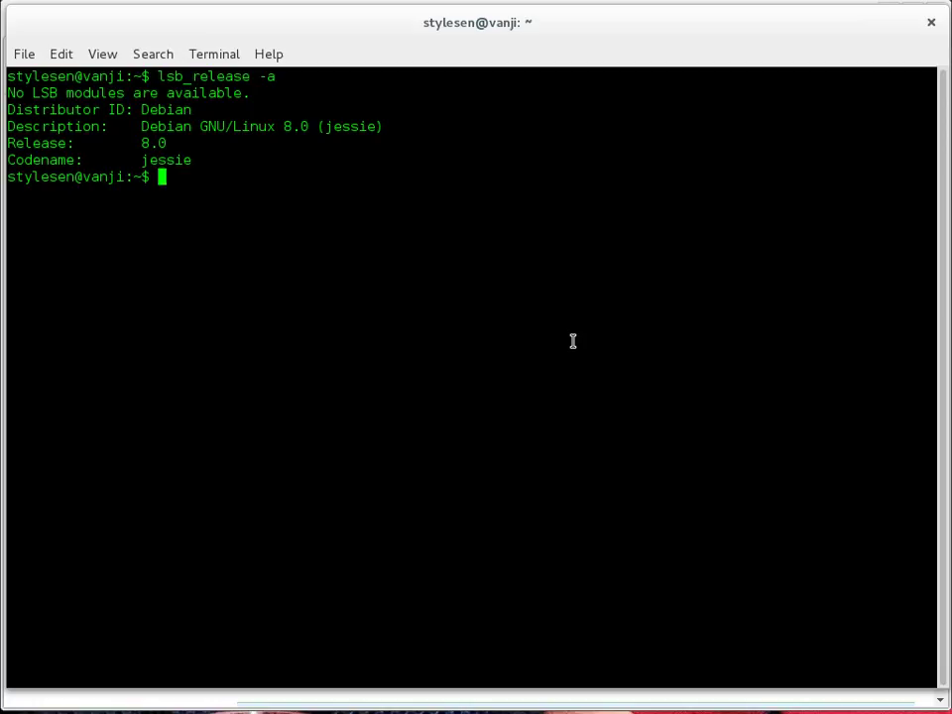
Install postgresql via sudo apt-get, entering the sudo password and confirming with y
{"action": "type", "text": "sudo apt-get install"}
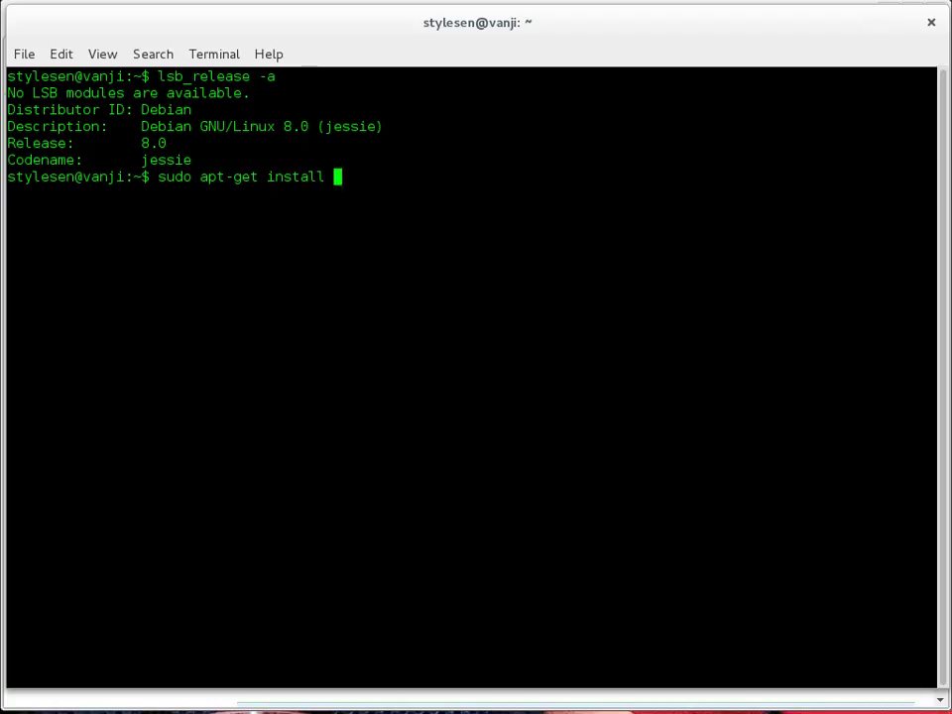
{"action": "type", "text": "postgresql"}
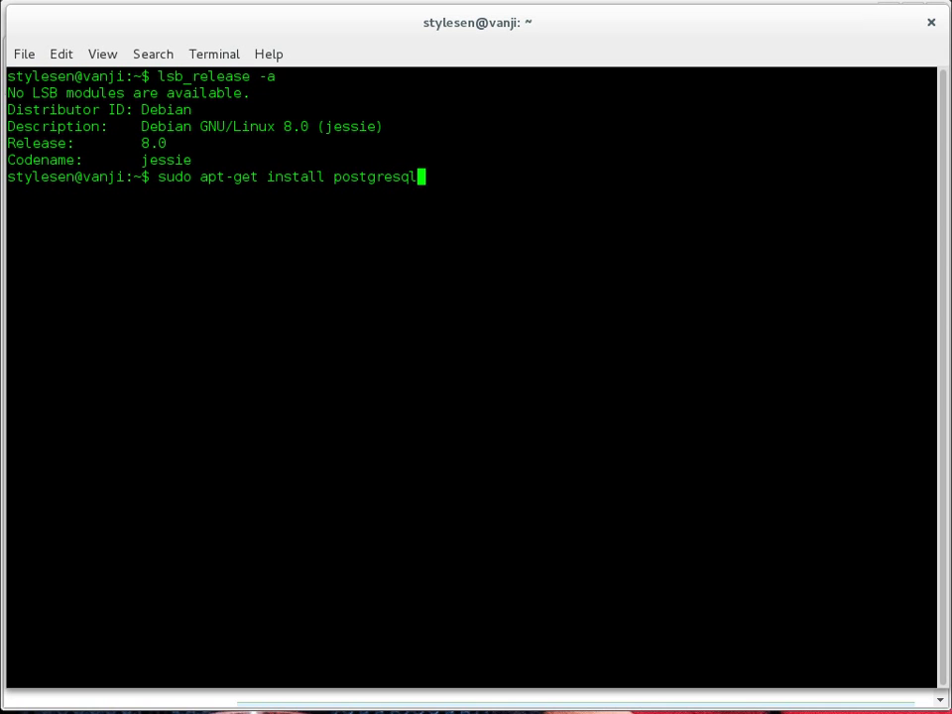
{"action": "key", "text": "Return"}
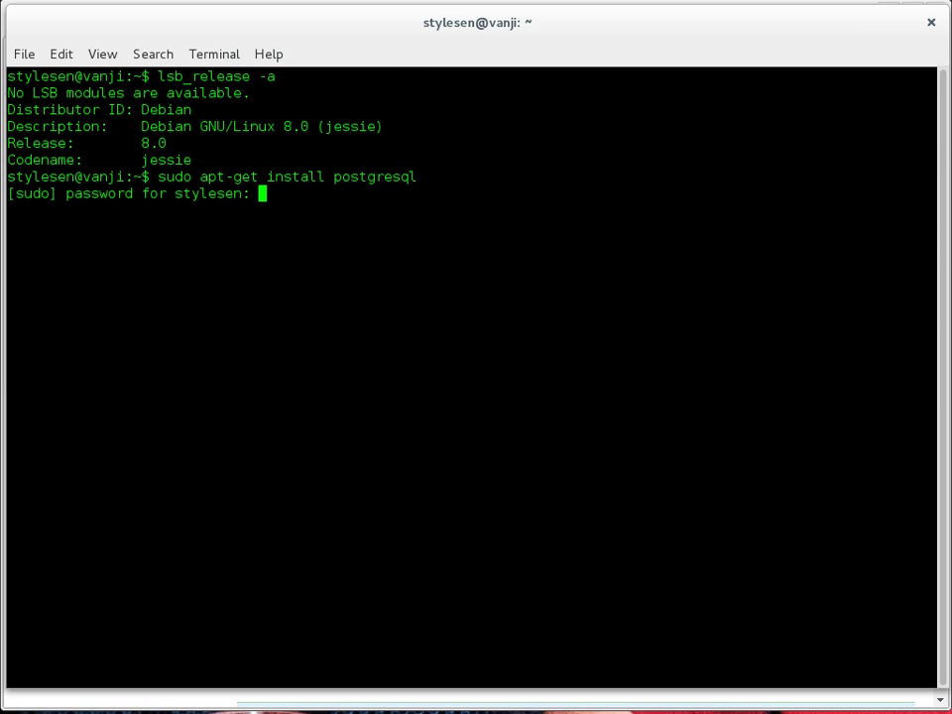
{"action": "key", "text": "Return"}
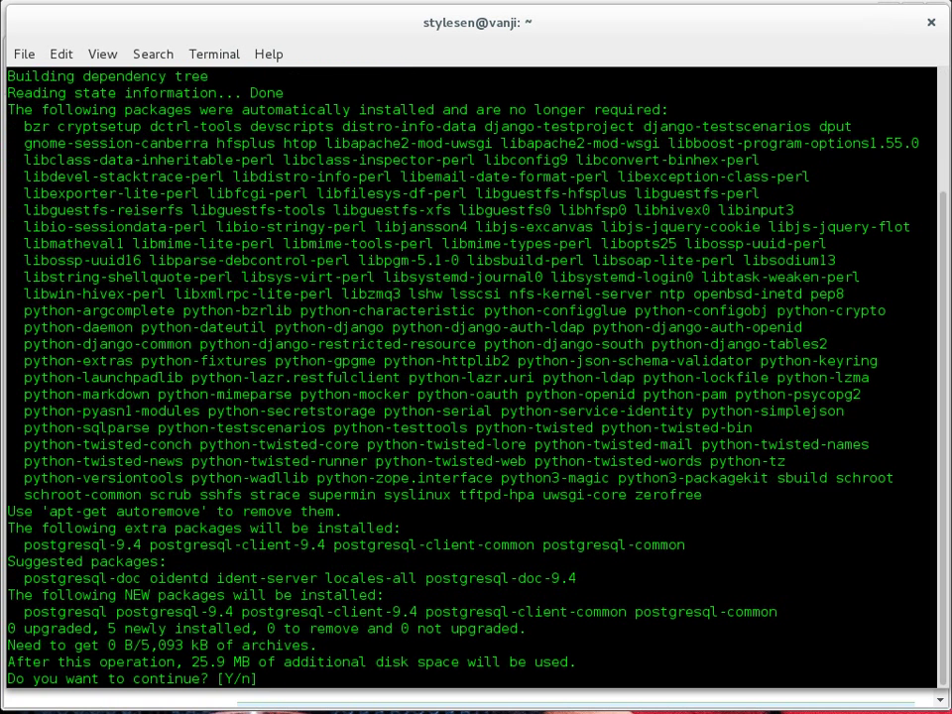
{"action": "type", "text": "y"}
{"action": "key", "text": "Return"}
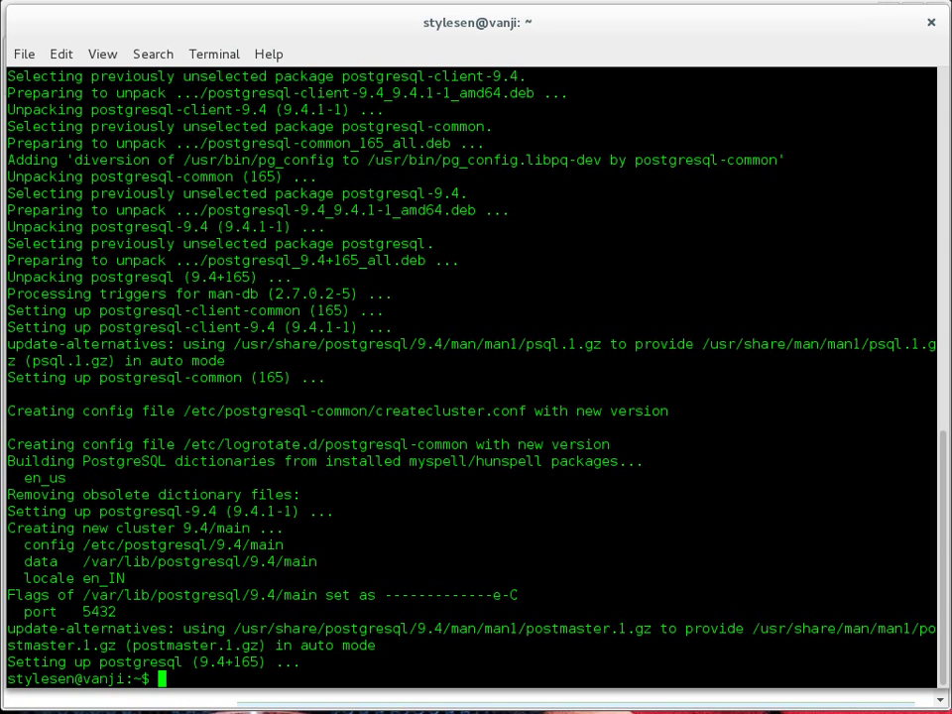
Copy the 'sudo apt-get install lava' command line from the Debian install docs
{"action": "key", "text": "alt+Tab"}
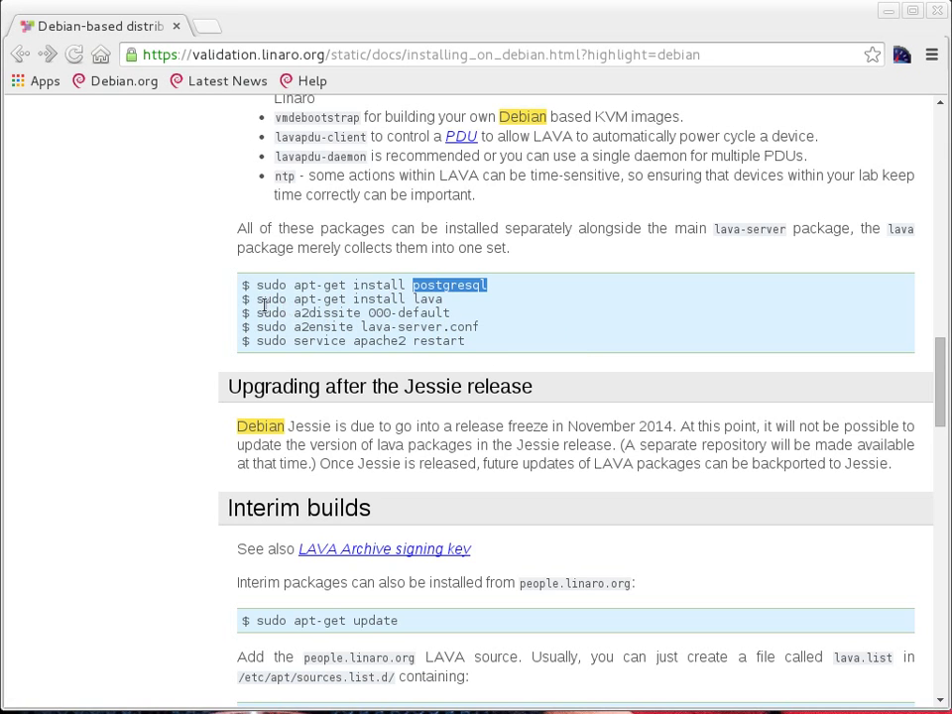
{"action": "left_click_drag", "start_coordinate": [256, 299], "coordinate": [443, 303]}
{"action": "key", "text": "ctrl+c"}
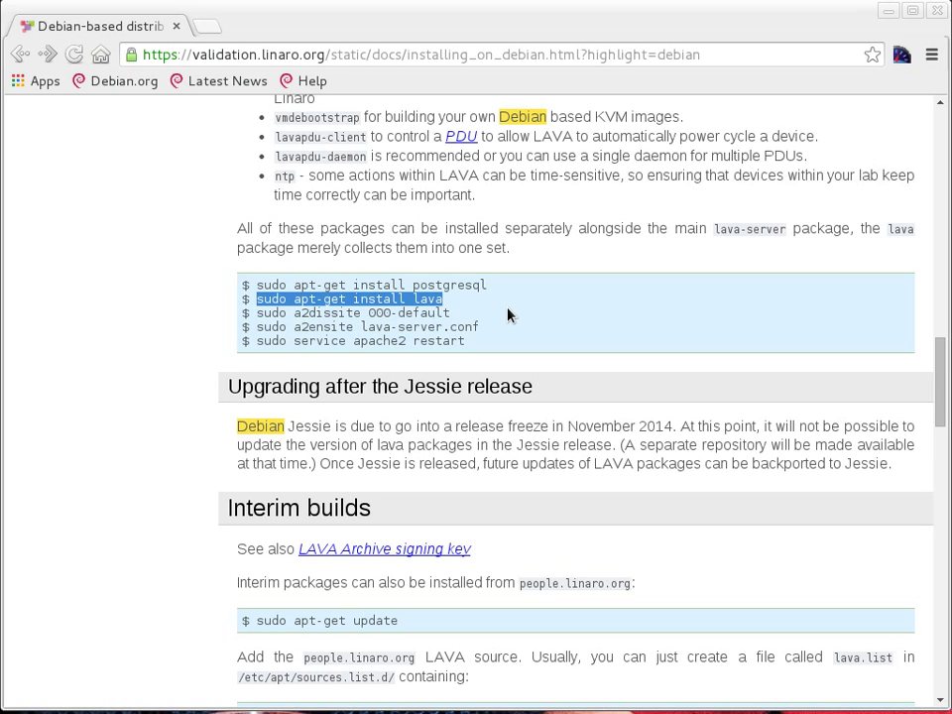
{"action": "key", "text": "alt+Tab"}
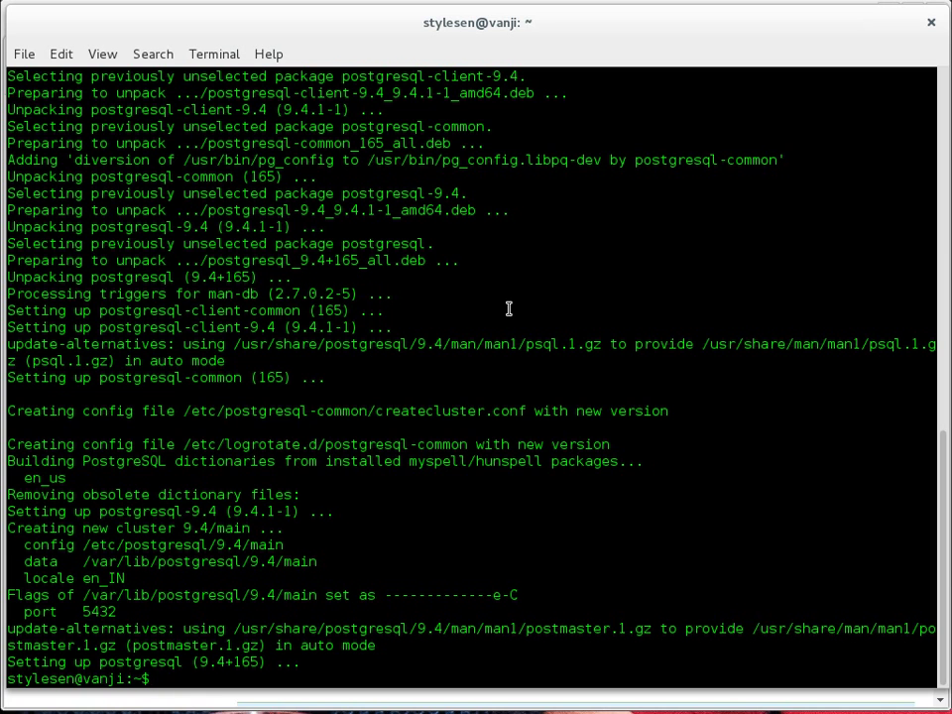
Paste and run sudo apt-get install lava, then mark the list of 9 new packages
{"action": "key", "text": "ctrl+shift+v"}
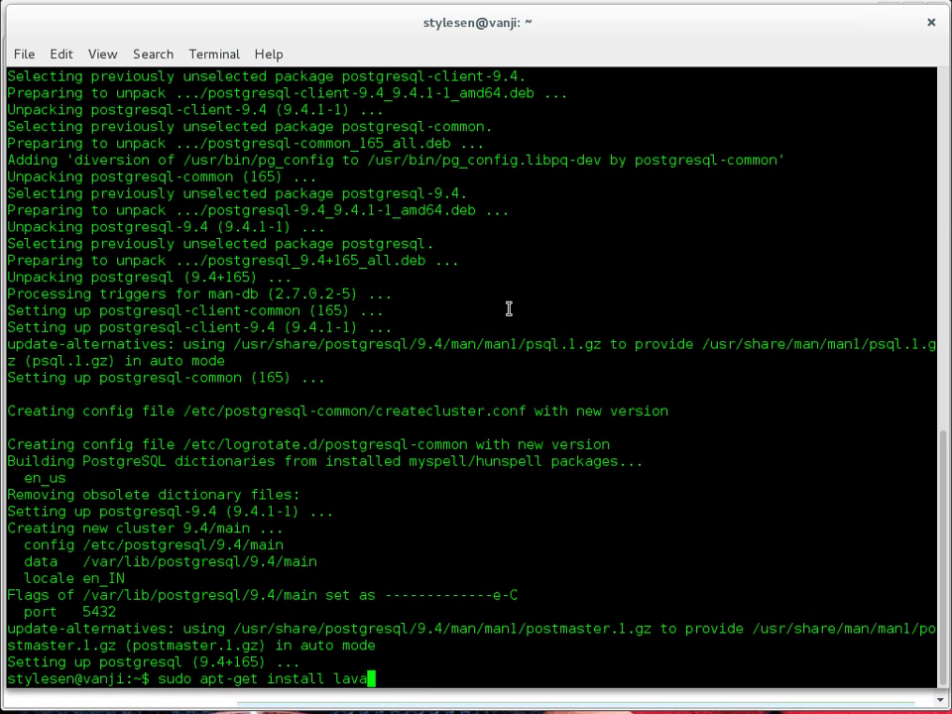
{"action": "key", "text": "Return"}
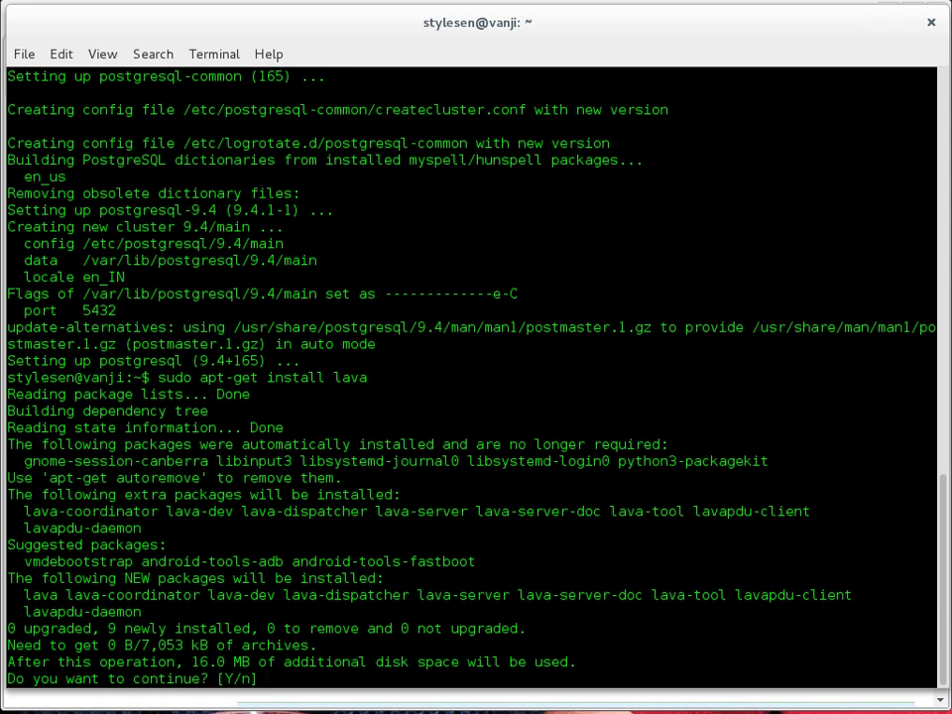
{"action": "mouse_move", "coordinate": [25, 595]}
{"action": "left_mouse_down"}
{"action": "mouse_move", "coordinate": [144, 619]}
{"action": "mouse_move", "coordinate": [63, 595]}
{"action": "mouse_move", "coordinate": [12, 595]}
{"action": "left_mouse_up"}
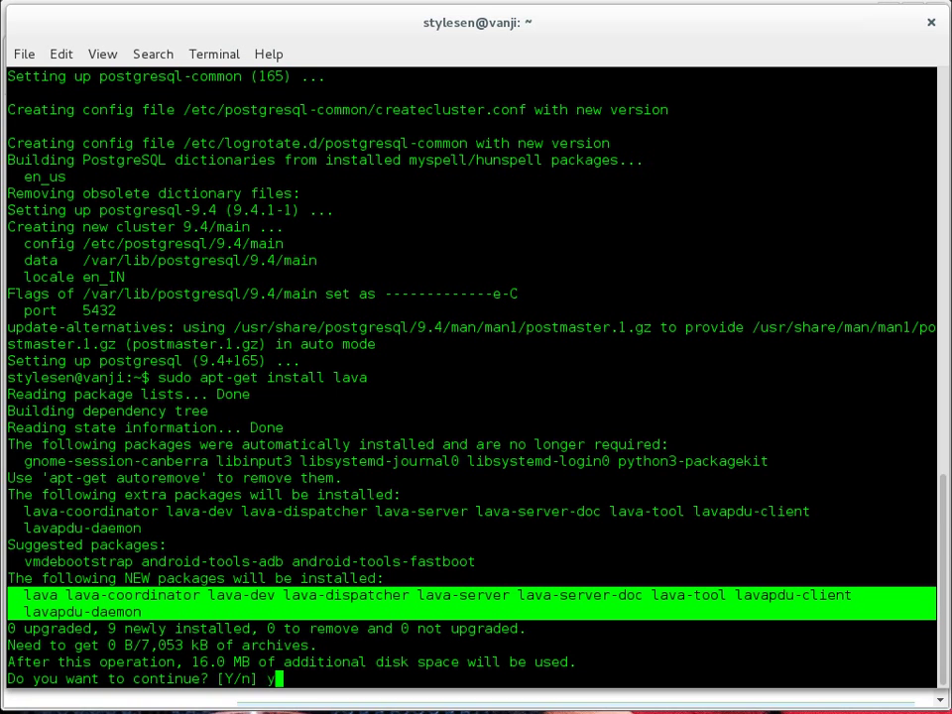
Confirm the lava install with y, choose standalone master, and keep instance name 'default'
{"action": "type", "text": "y"}
{"action": "key", "text": "Return"}
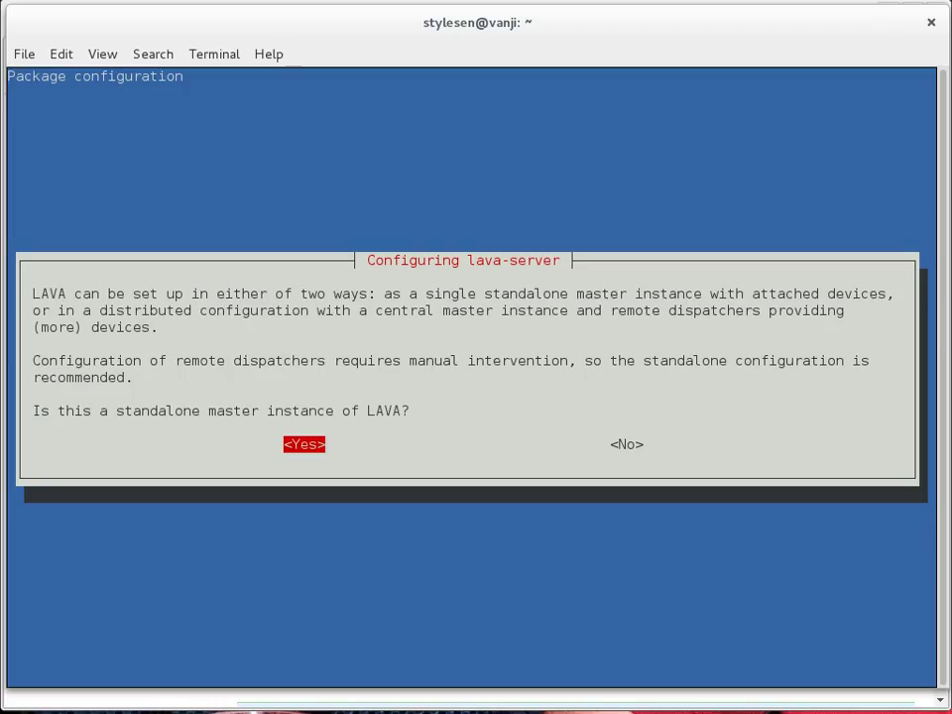
{"action": "key", "text": "Return"}
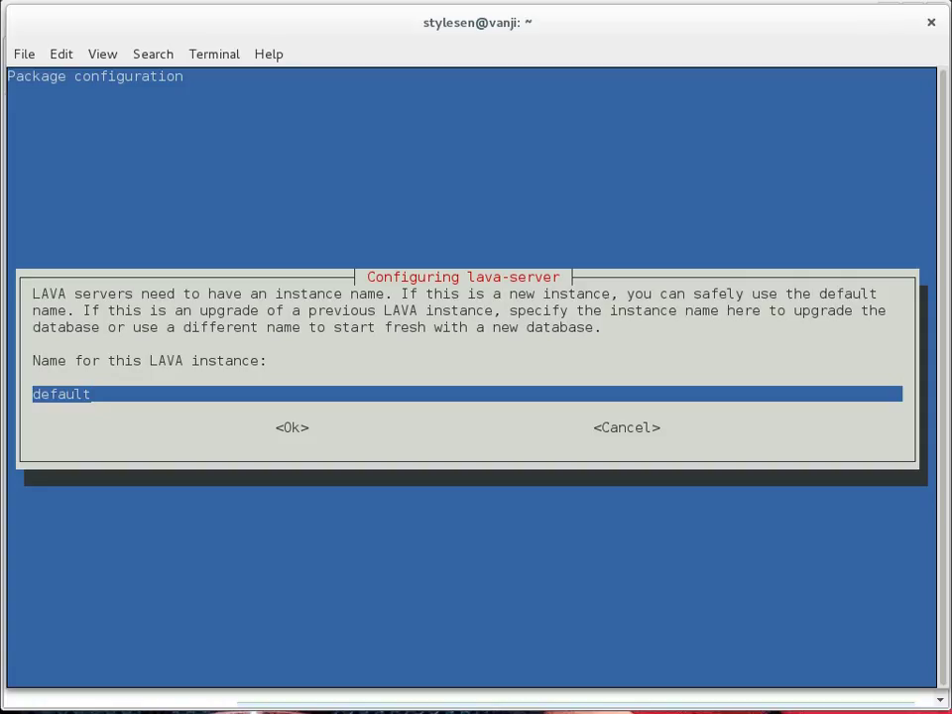
{"action": "key", "text": "Tab"}
{"action": "key", "text": "Return"}
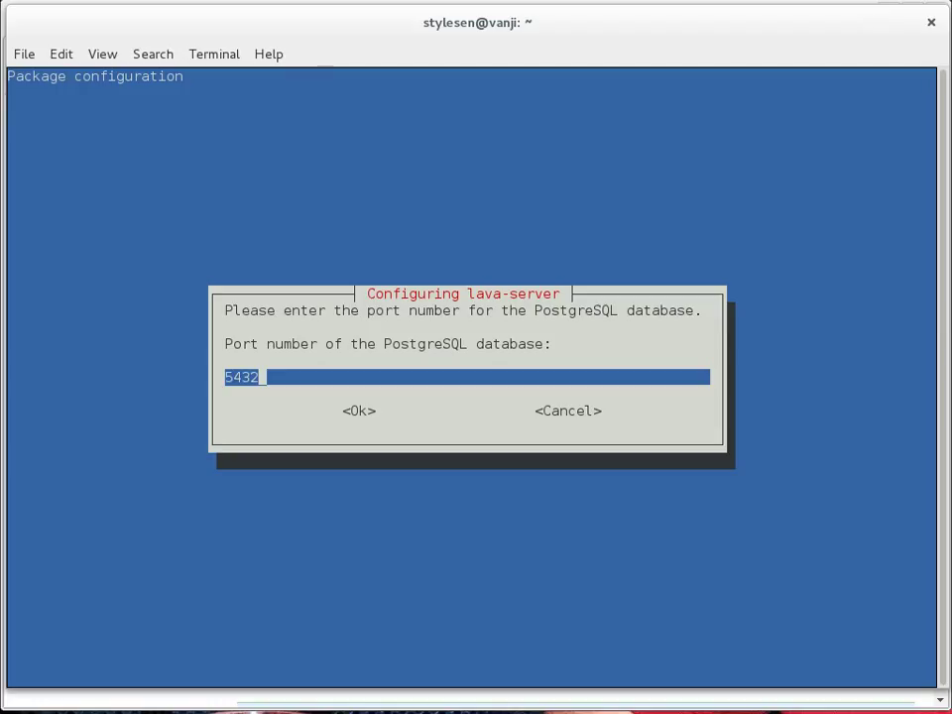
Accept PostgreSQL port 5432 and instance name 'default' in the lava-server dialogs
{"action": "key", "text": "Tab"}
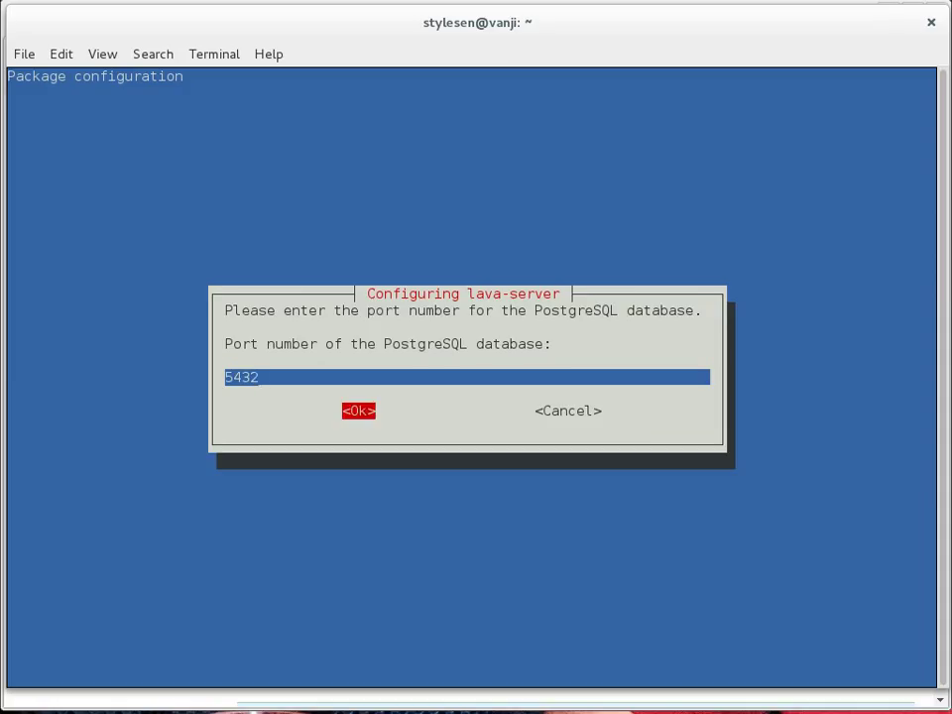
{"action": "key", "text": "Return"}
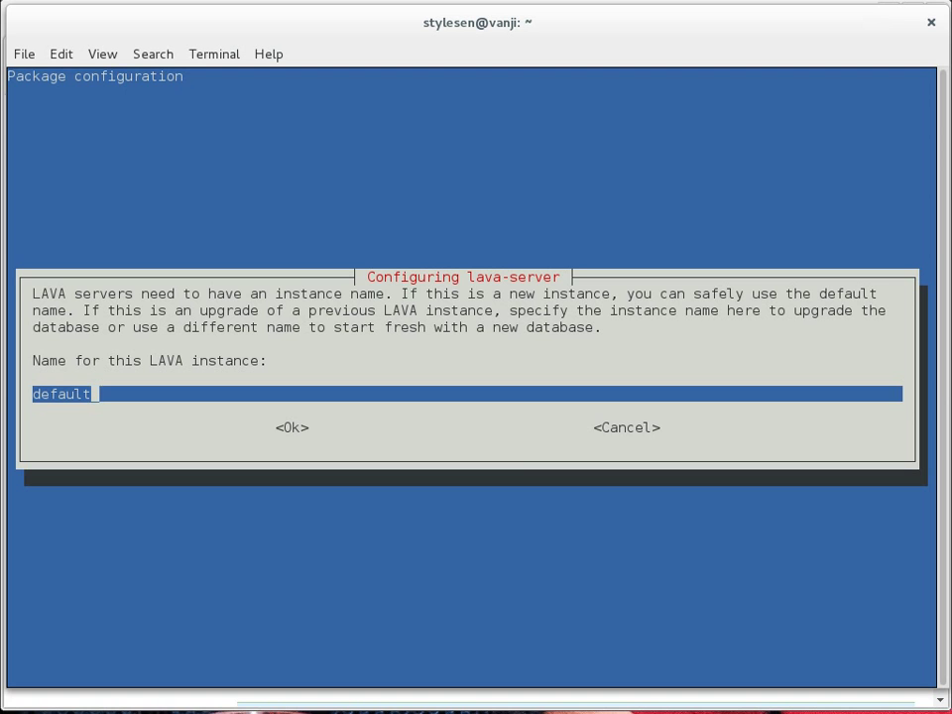
{"action": "key", "text": "Tab"}
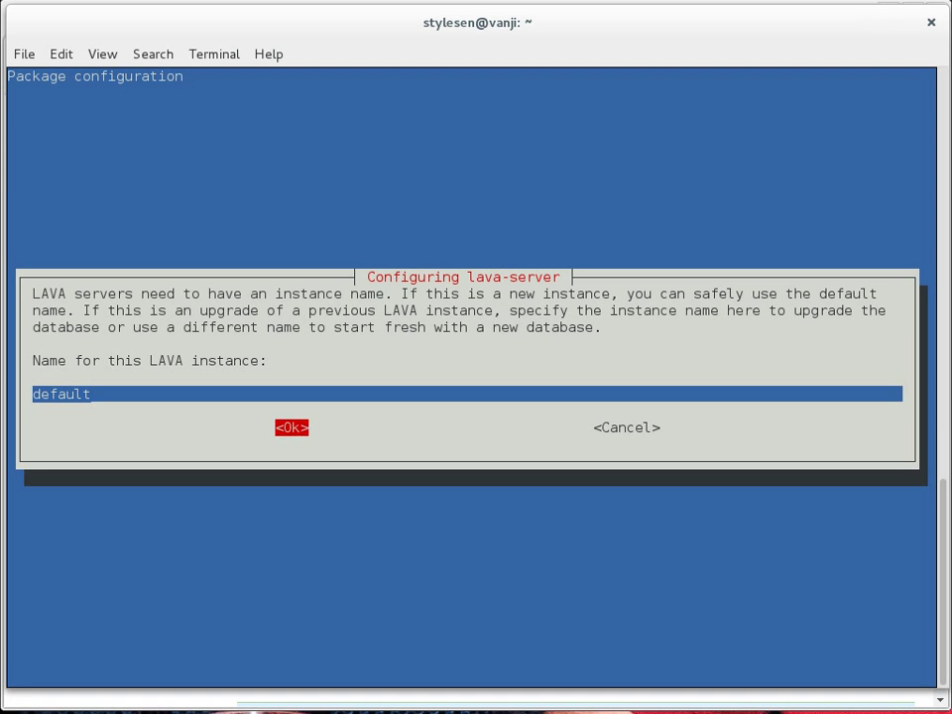
{"action": "key", "text": "Return"}
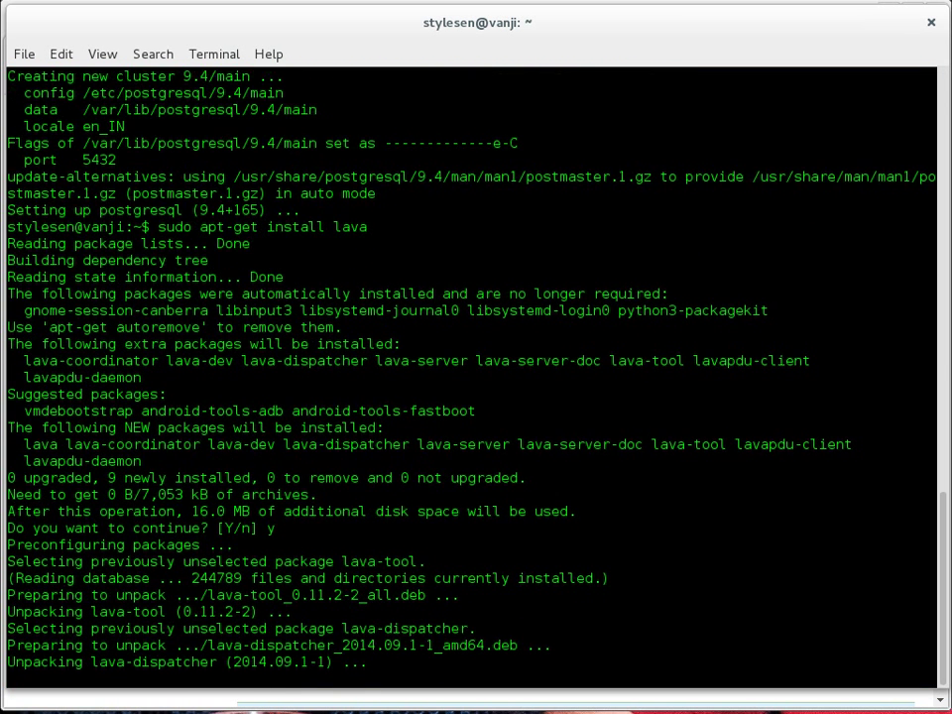